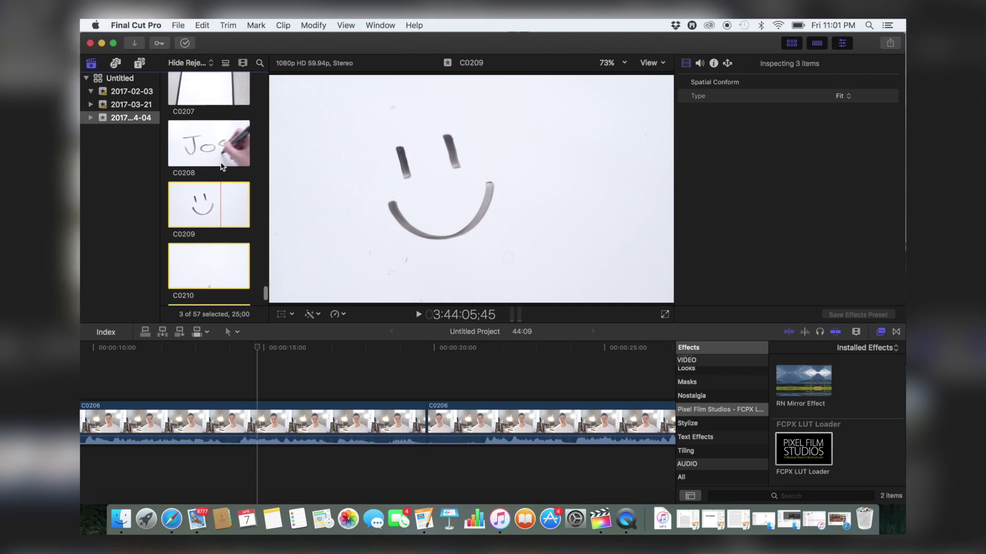
Open Media Import and browse My Passport > Summer 2016 to the Dubrovnik folder.
click(176, 25)
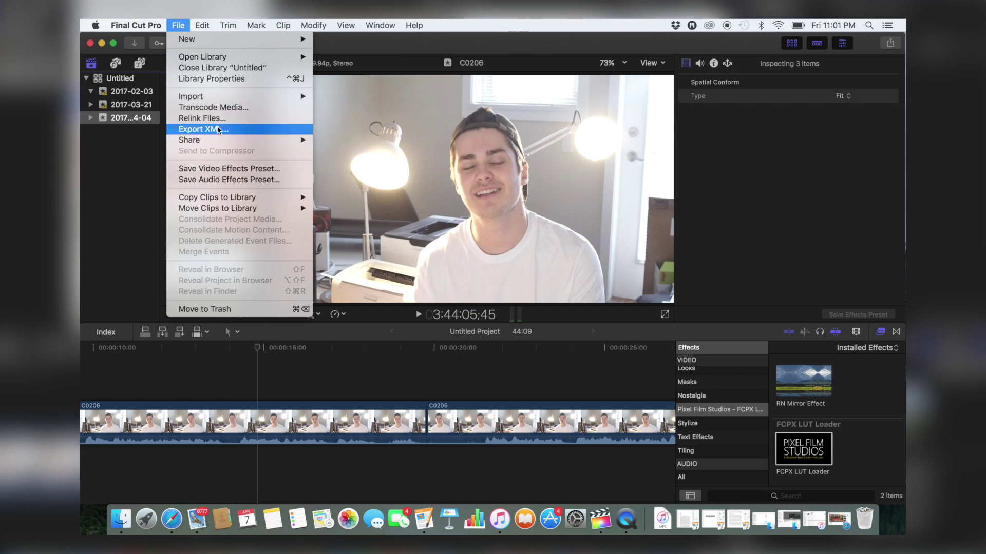
mouse_move(219, 97)
click(335, 97)
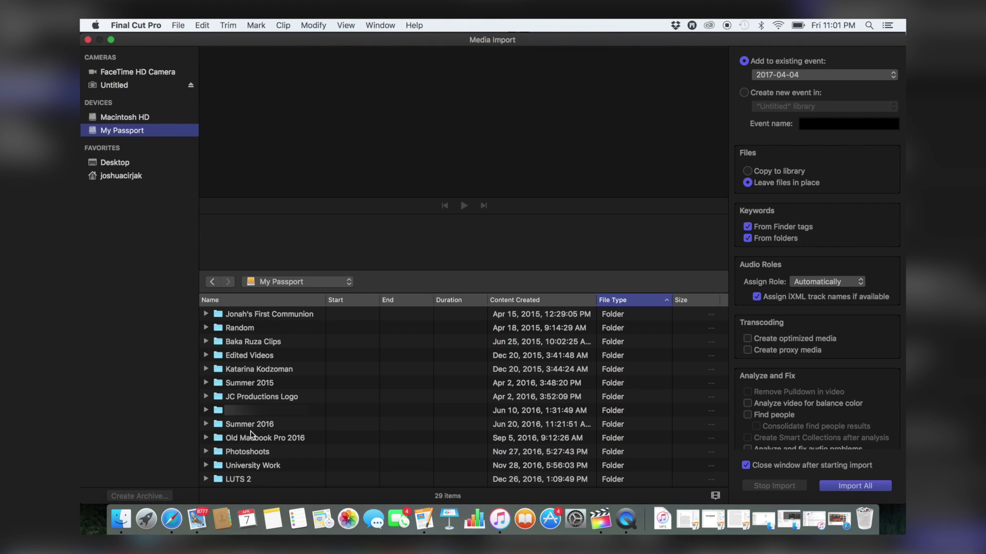
click(247, 425)
double_click(222, 426)
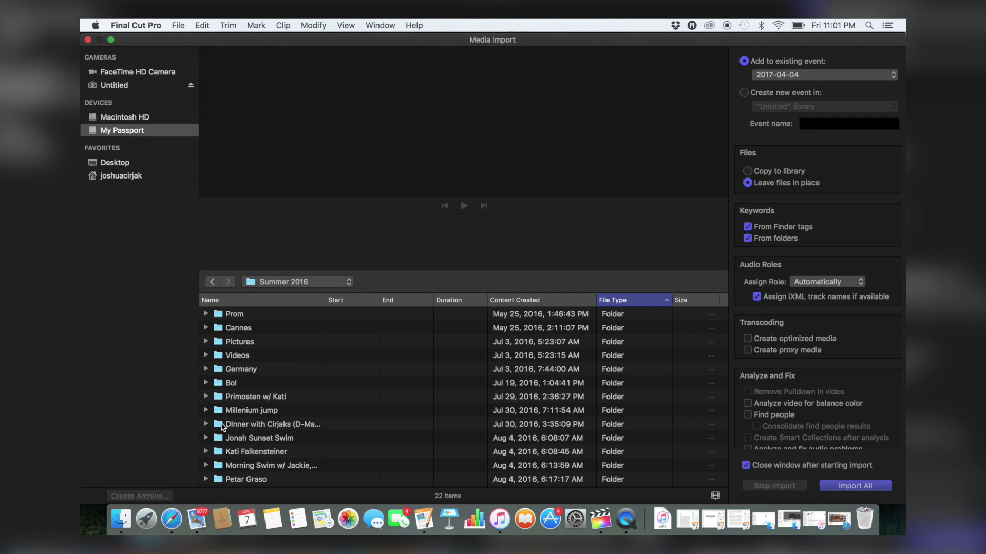
scroll(245, 373, down, 5)
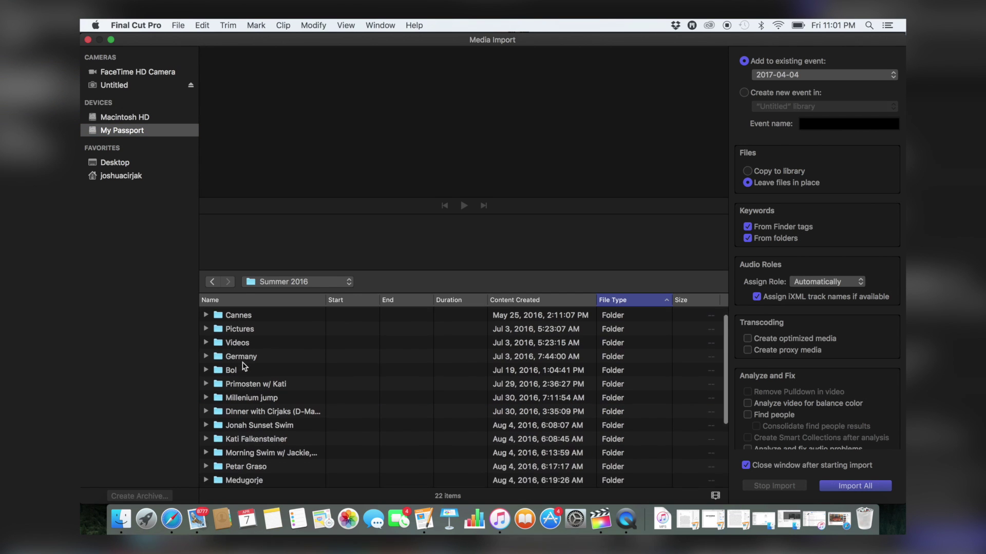
scroll(243, 364, down, 3)
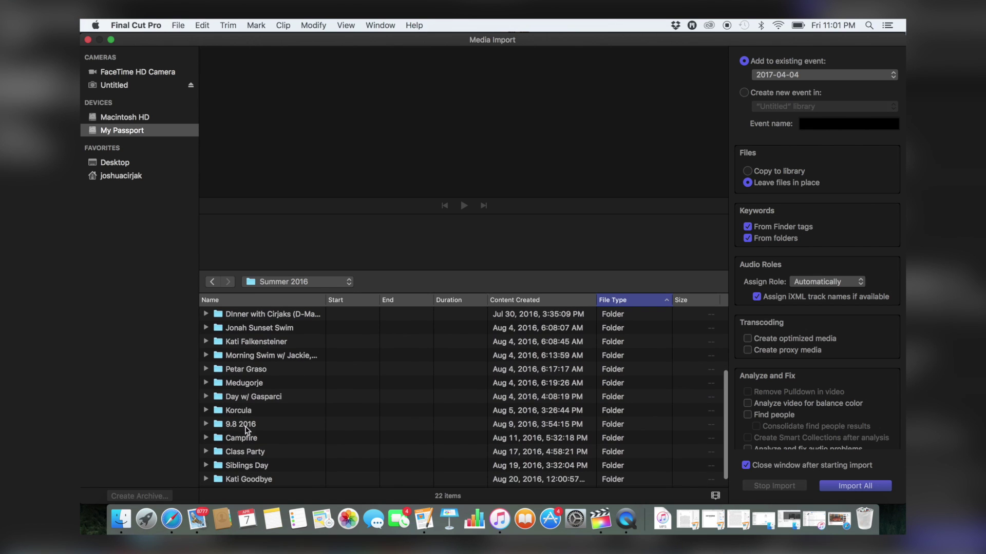
scroll(249, 430, down, 1)
click(248, 483)
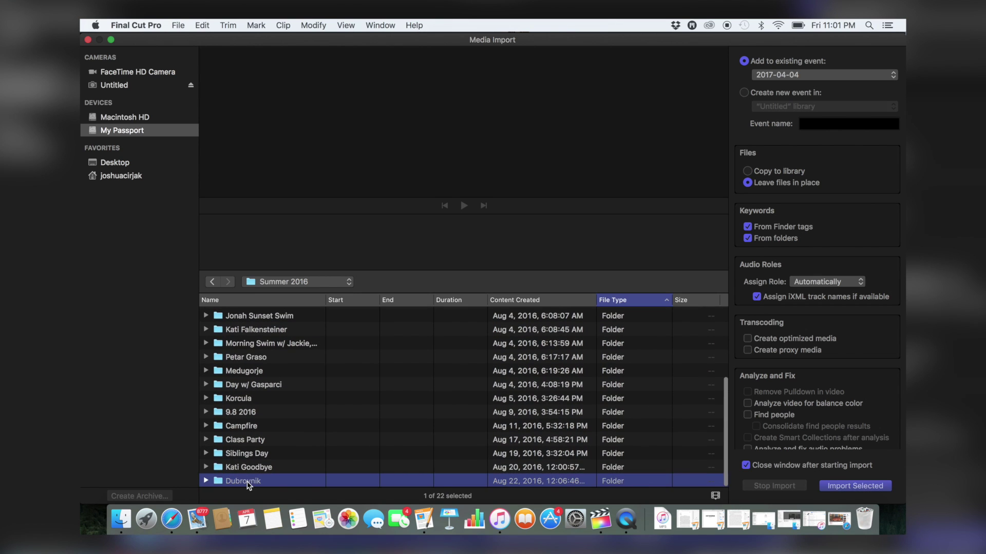
Open Dubrovnik, preview clips MVI_7938, MVI_7940, MVI_7934 and MVI_7945, then select MVI_7944.
double_click(248, 482)
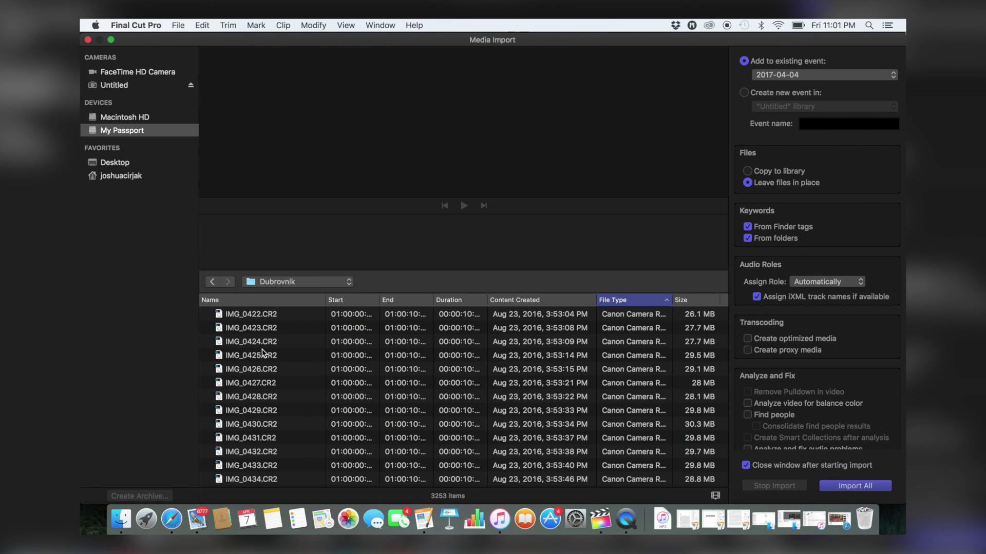
scroll(411, 348, down, 20)
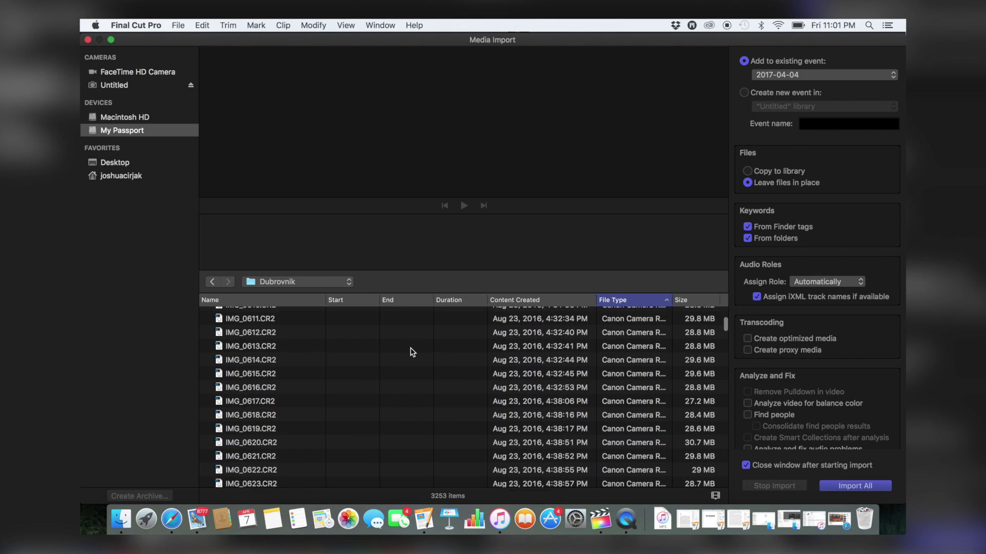
drag(726, 342, 735, 481)
click(301, 347)
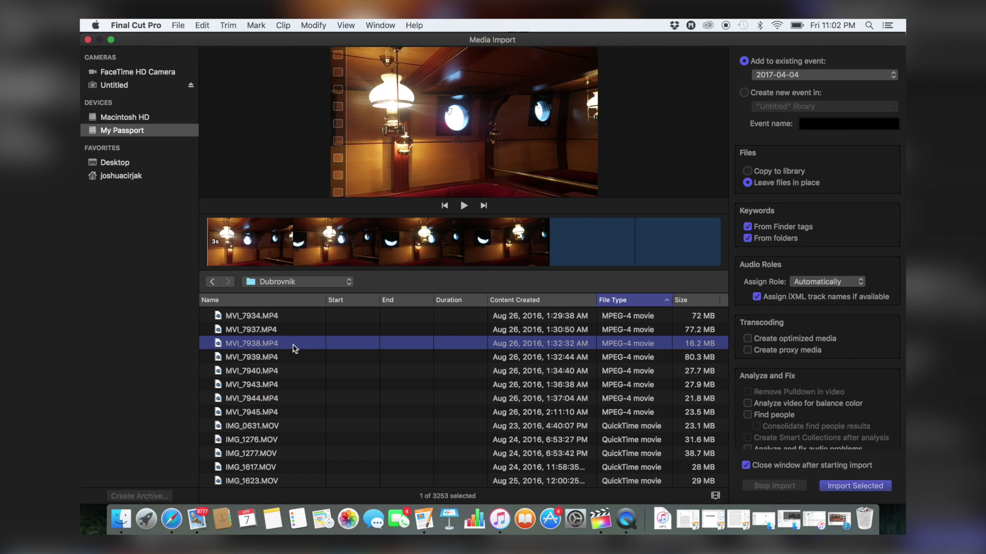
click(277, 372)
scroll(277, 376, up, 1)
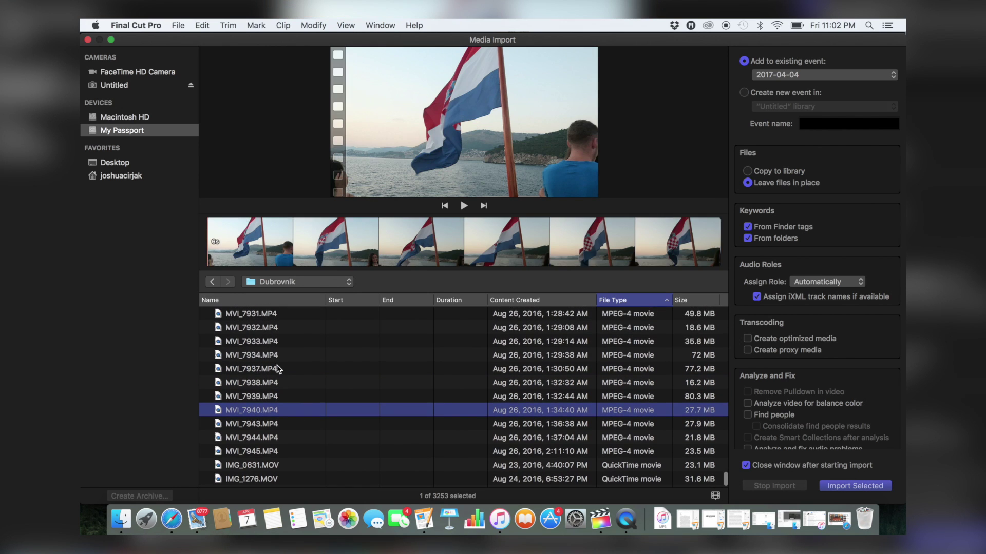
click(277, 355)
click(271, 452)
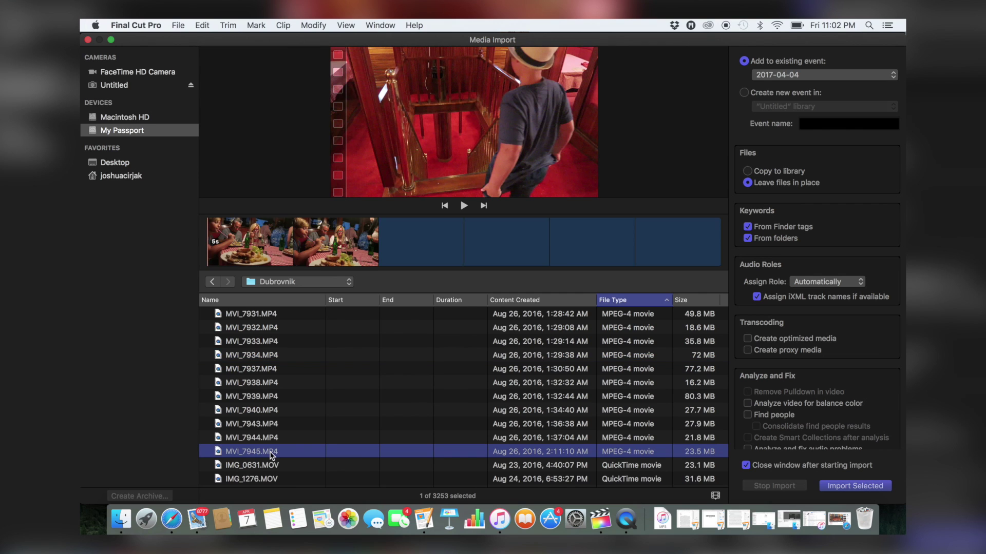
key(Up)
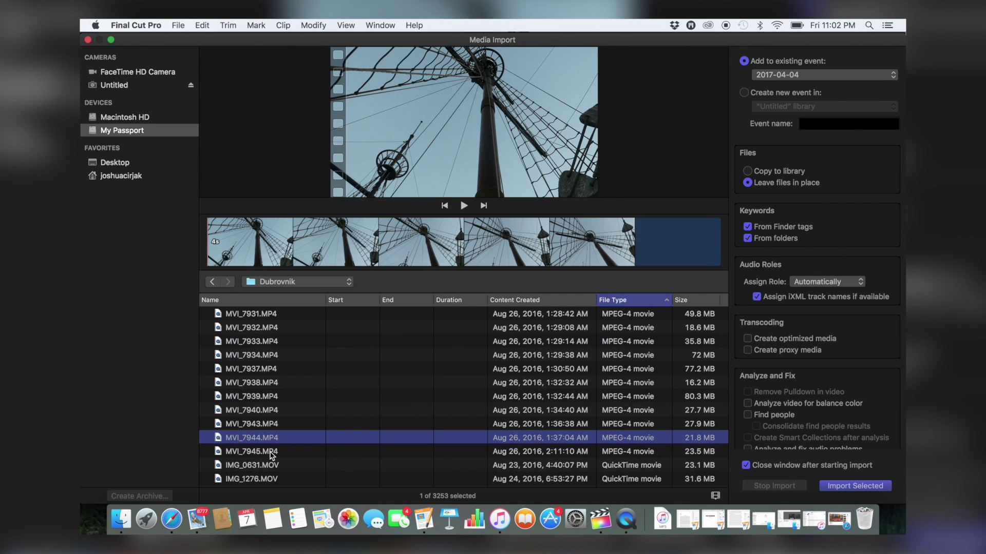
Import MVI_7944 and trim C0206's end back to about 39:13.
click(841, 487)
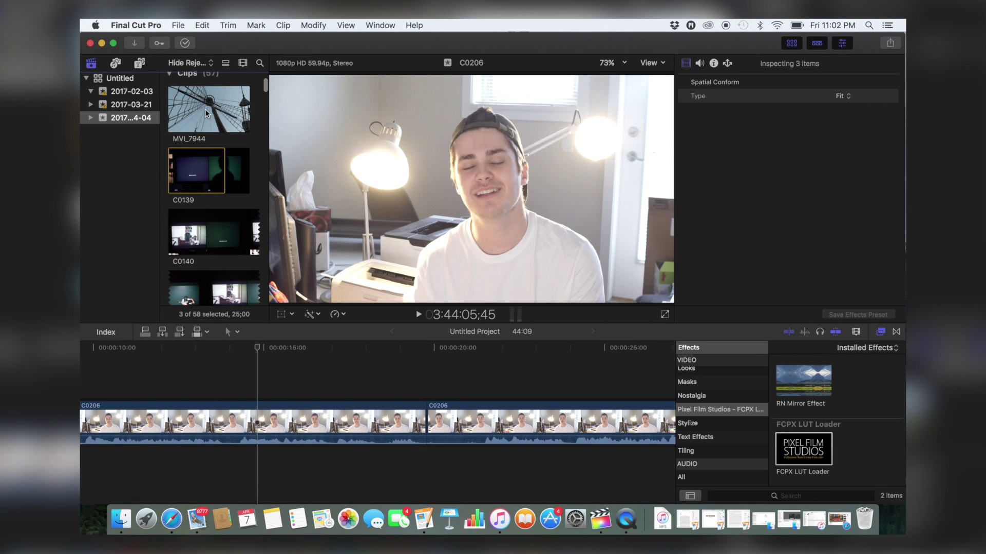
click(207, 144)
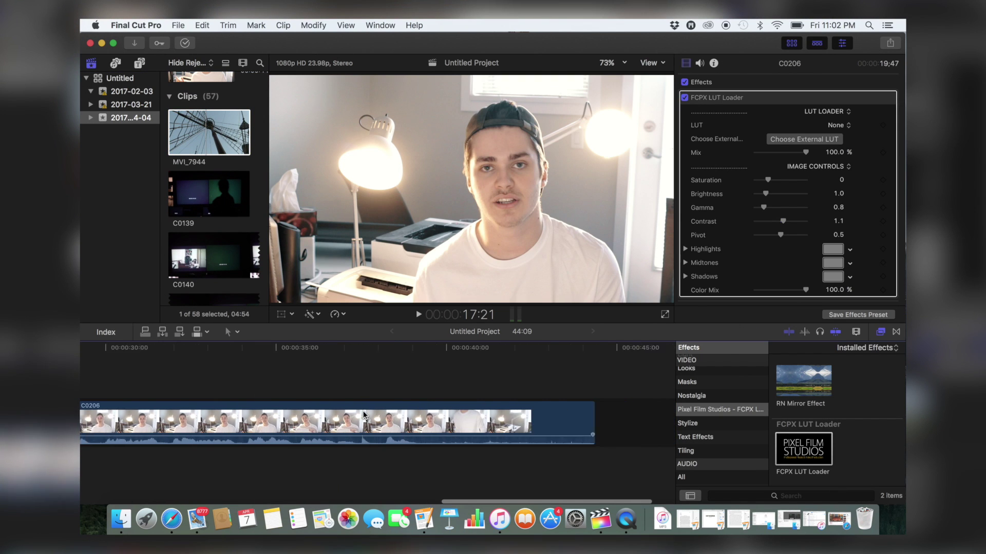
click(524, 423)
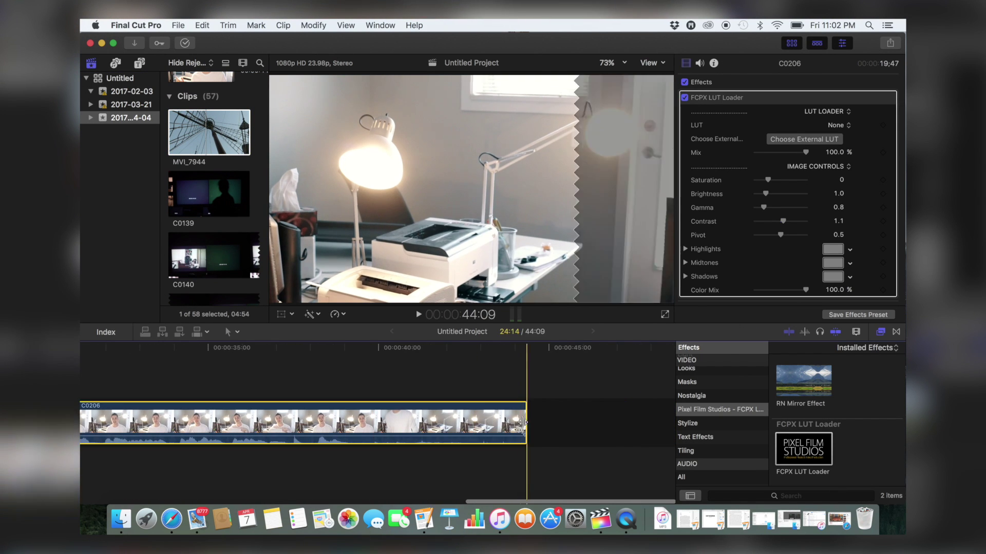
drag(524, 423, 362, 423)
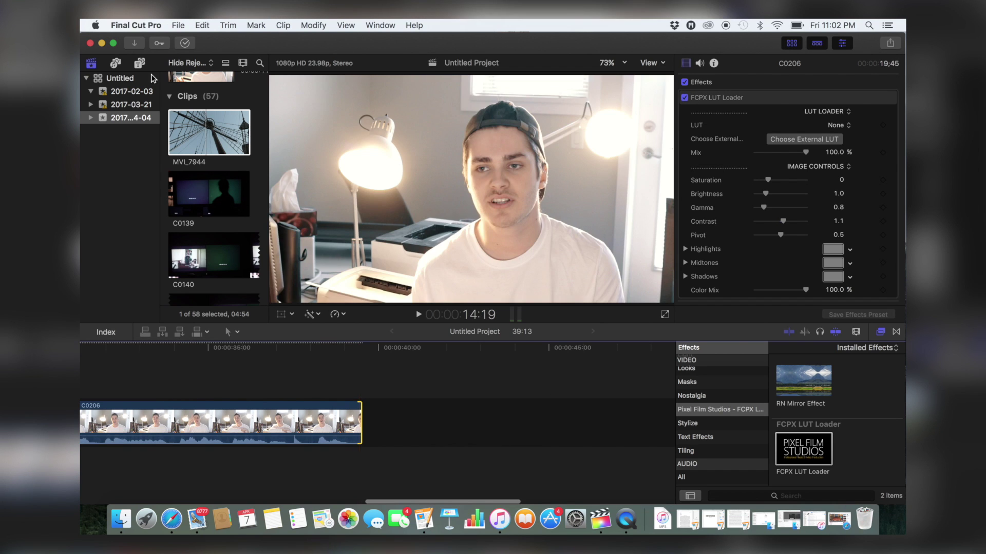
Append MVI_7944 after C0206 in the timeline and place the playhead inside it.
drag(197, 135, 430, 406)
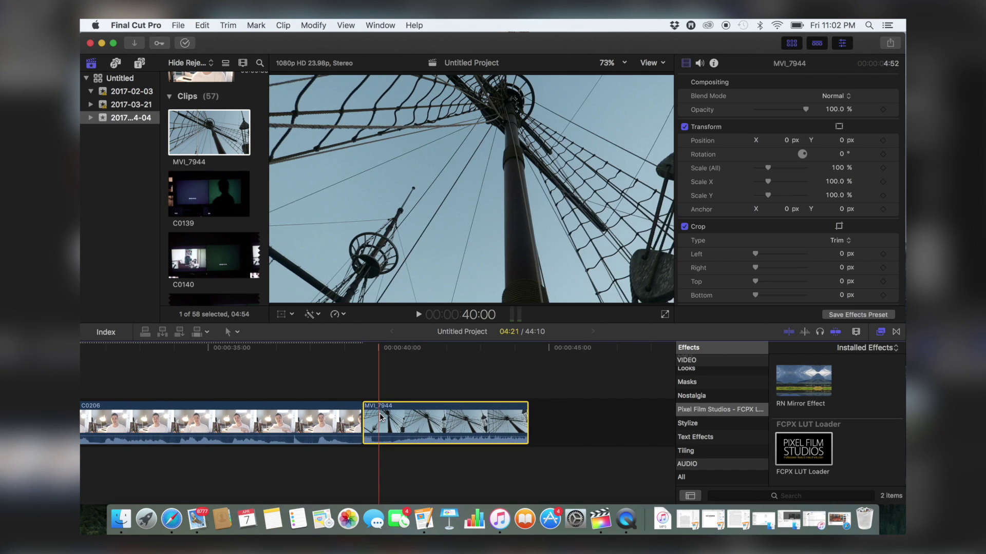
click(464, 391)
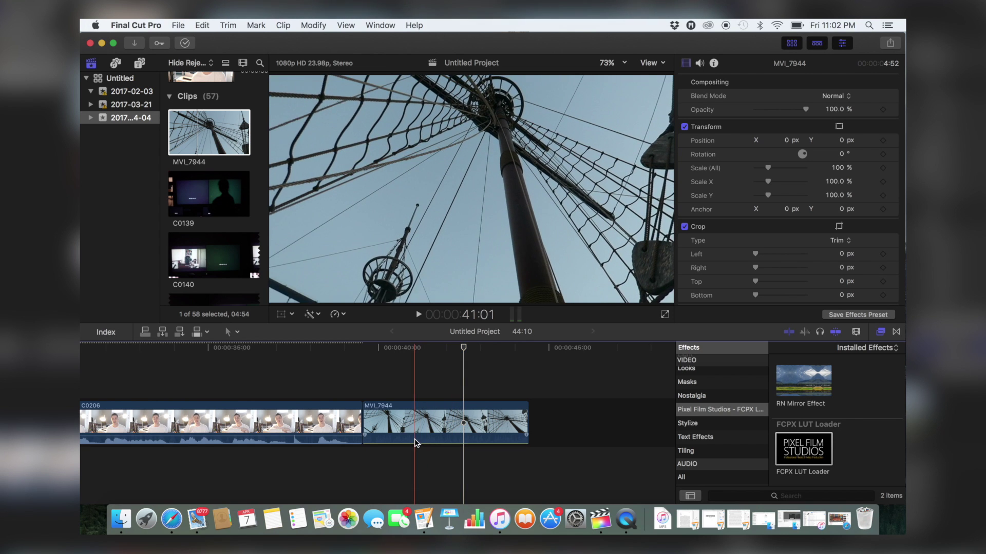
click(432, 403)
Slow MVI_7944 to 40% automatic speed, preview it, and trim off its opening.
click(336, 315)
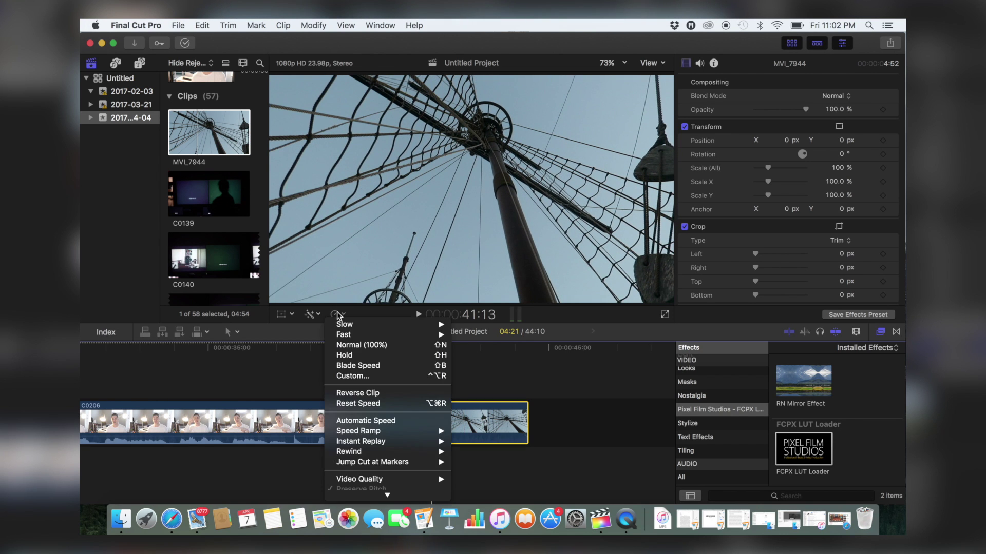
click(381, 422)
scroll(390, 419, right, 3)
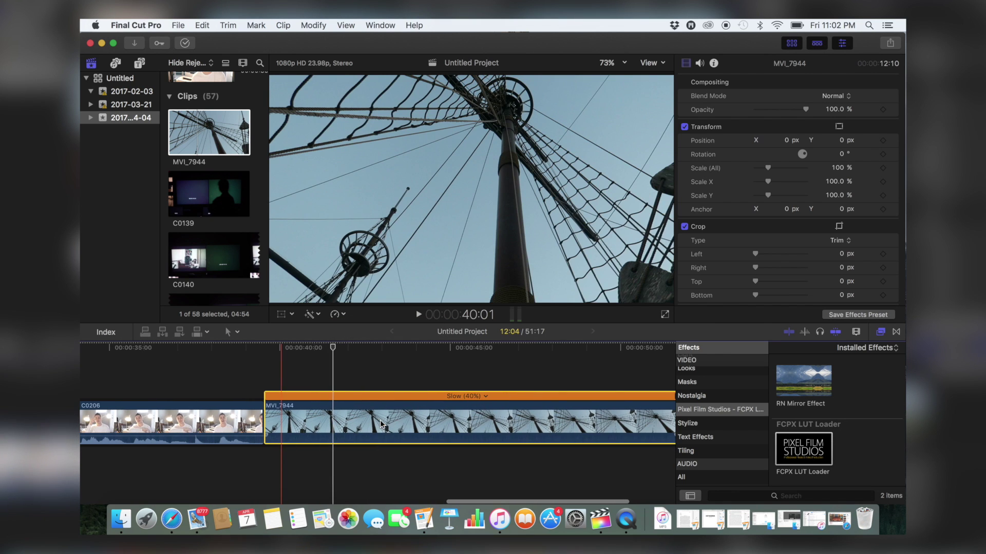
key(space)
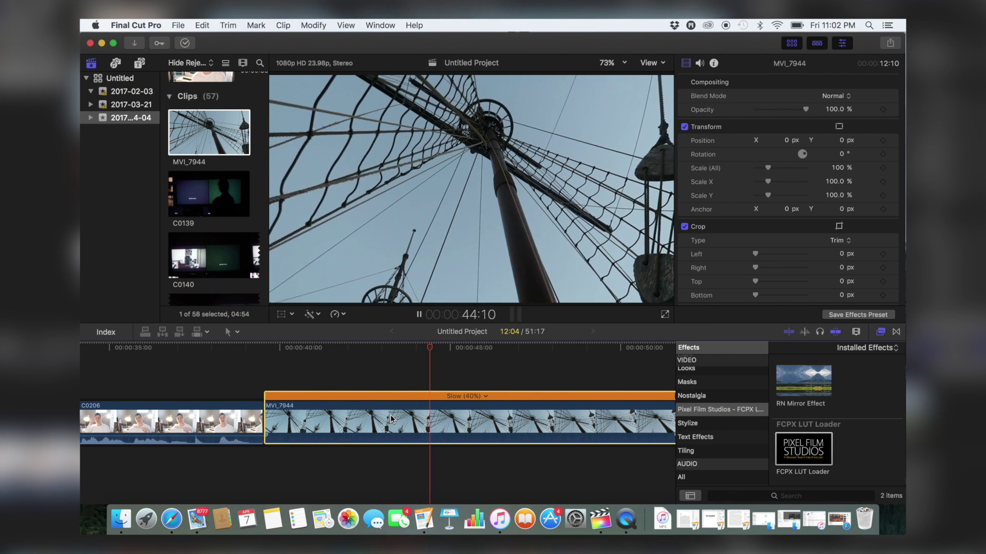
key(space)
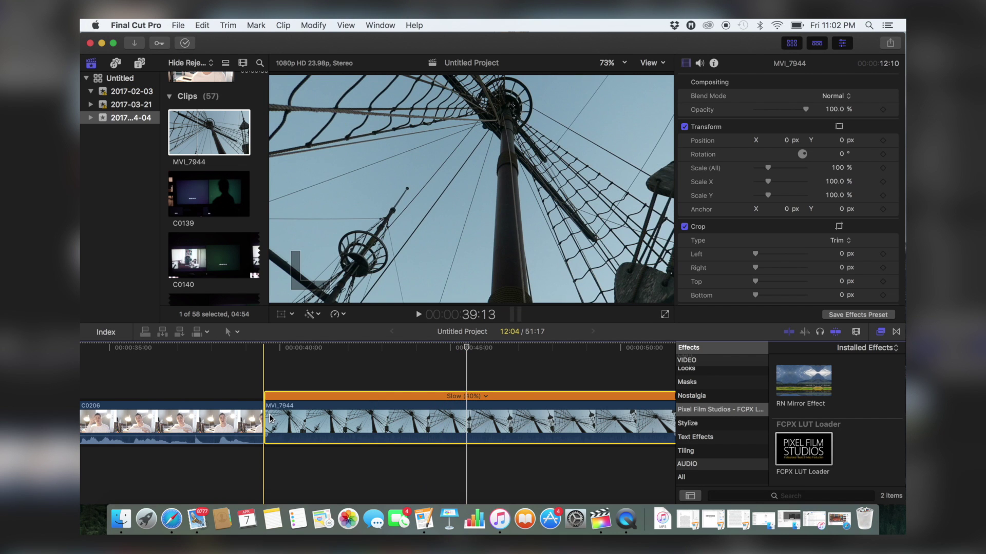
drag(270, 418, 449, 430)
Connect the whiteboard clip C0211 above MVI_7944, starting around 40:03.
scroll(241, 222, down, 10)
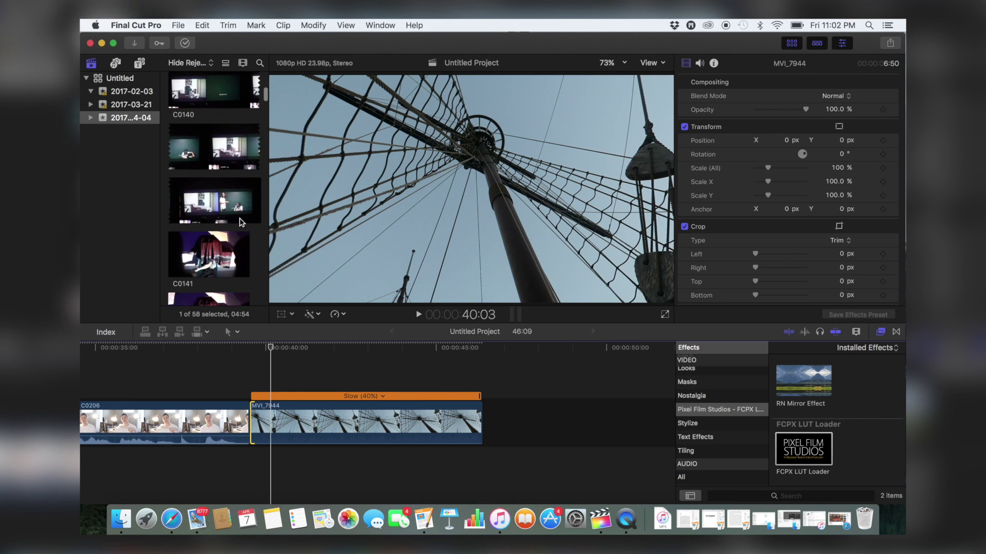
scroll(240, 221, down, 20)
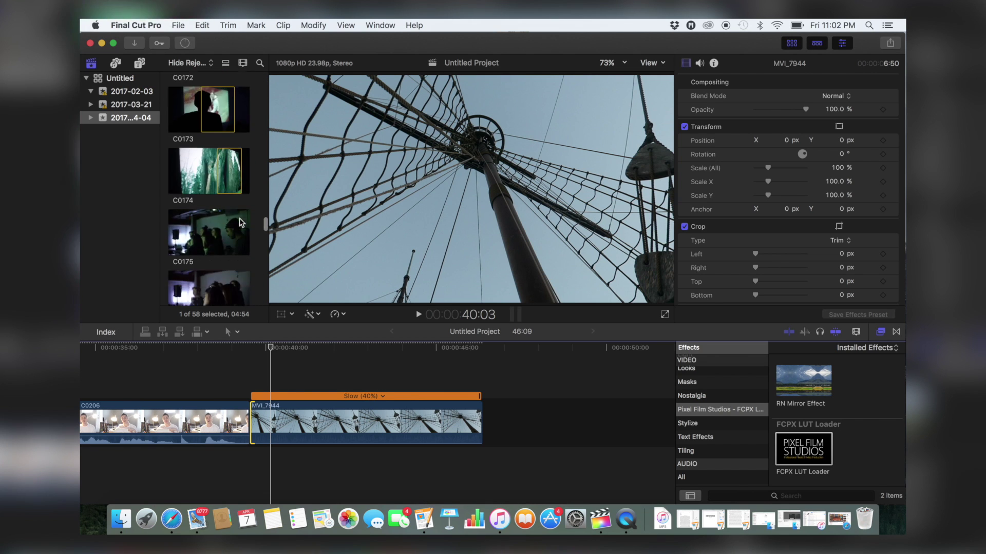
scroll(239, 218, down, 5)
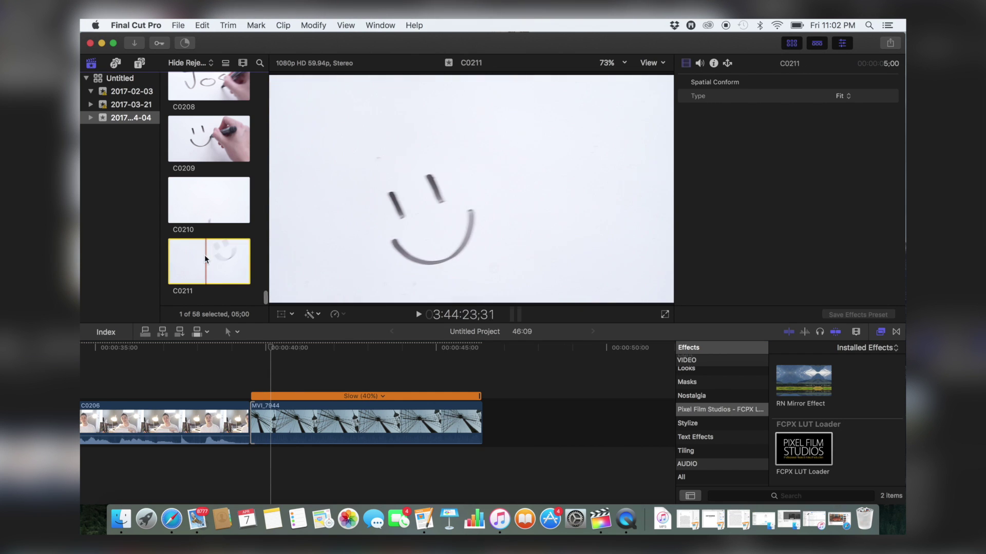
drag(199, 256, 277, 362)
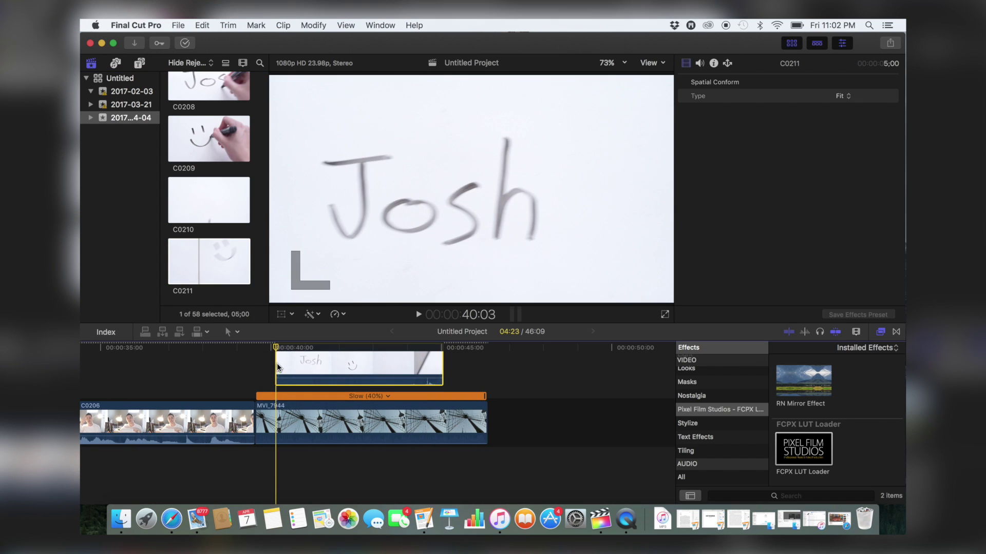
scroll(331, 374, up, 2)
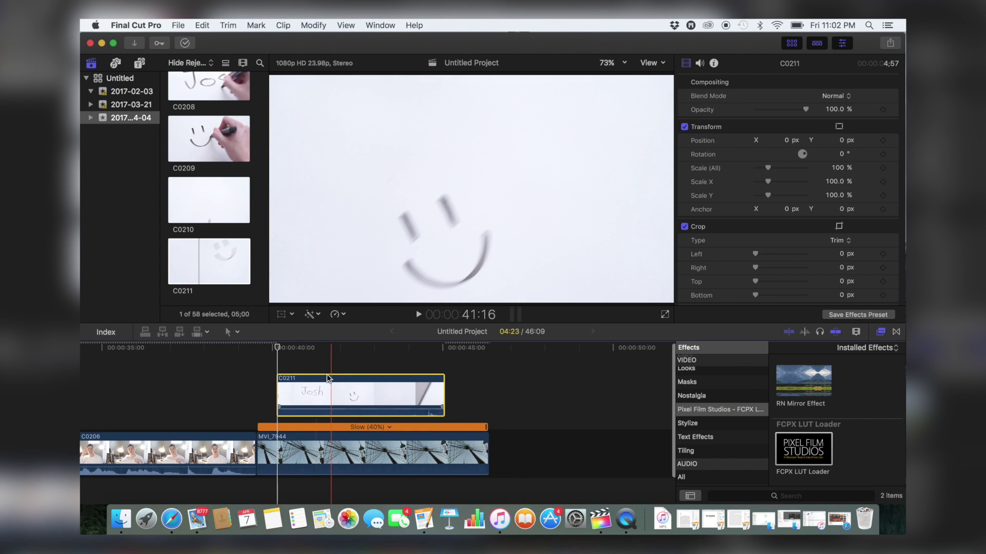
Apply a Tint effect to C0211 and set its tint colour to black.
click(301, 379)
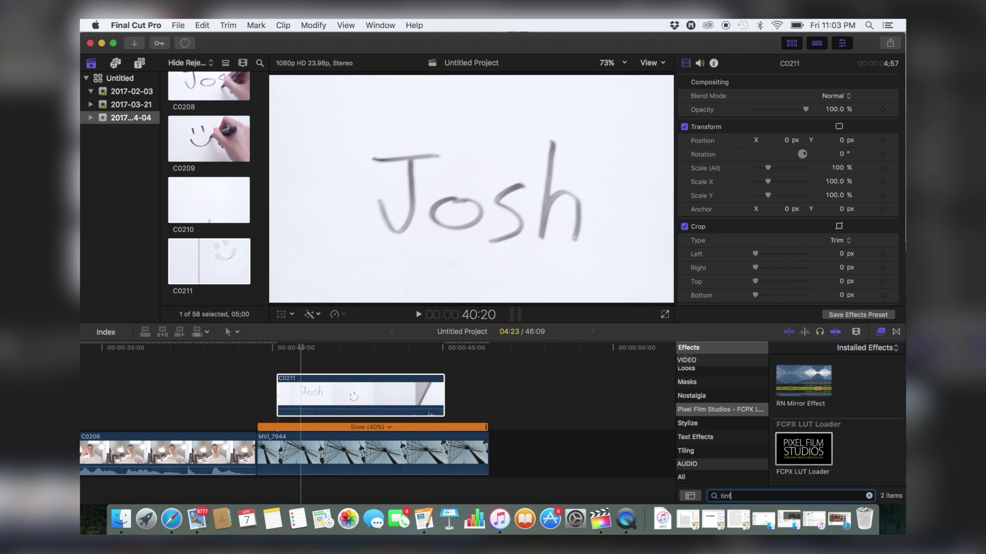
scroll(740, 400, up, 5)
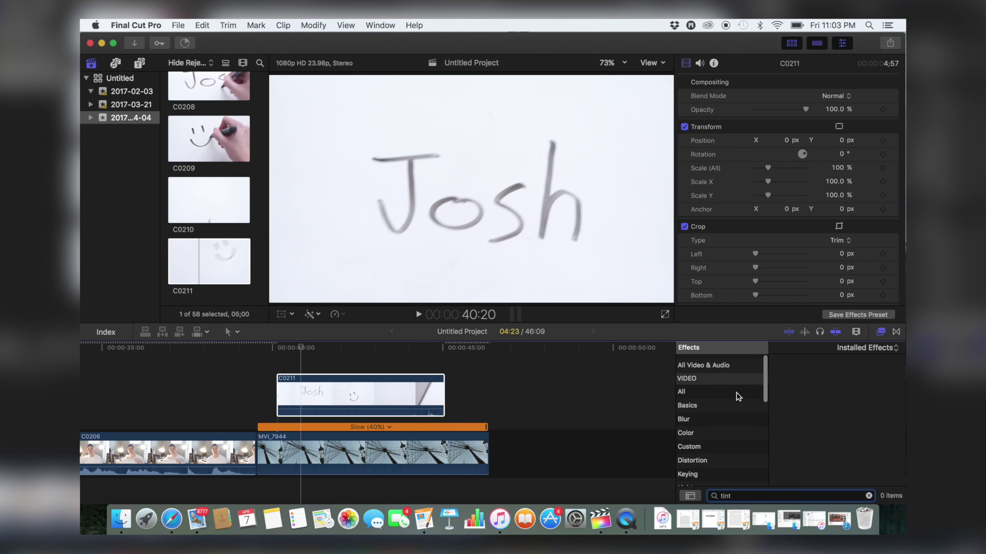
click(715, 362)
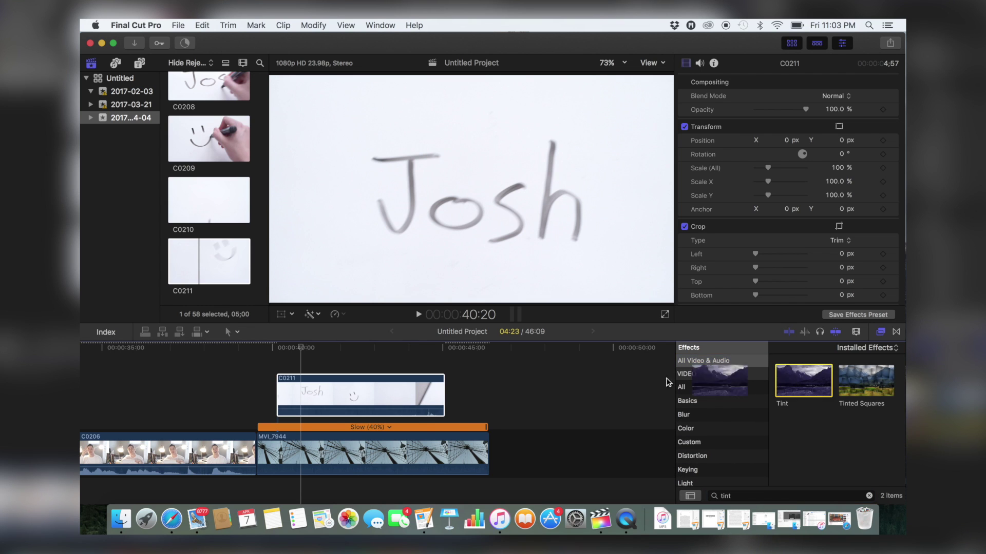
drag(667, 382, 405, 401)
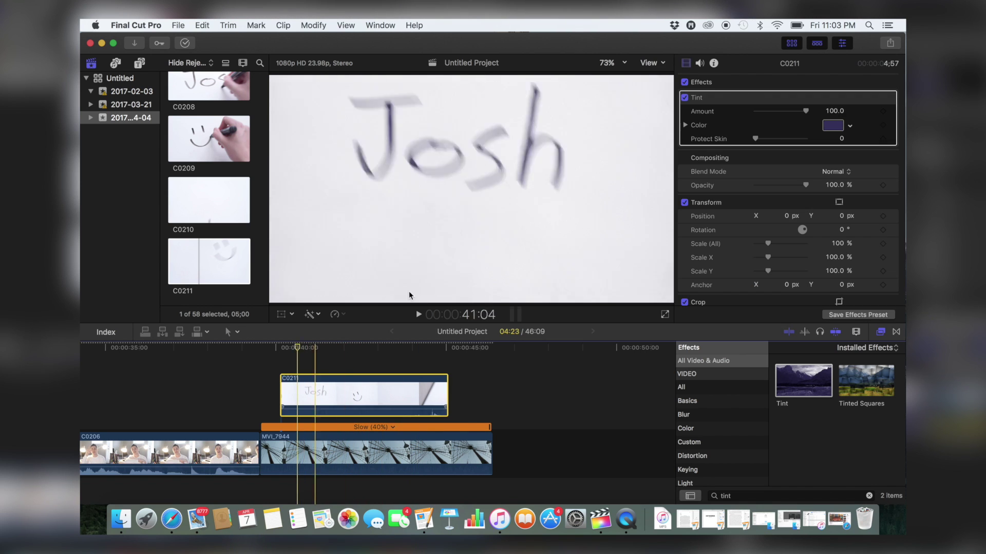
click(833, 126)
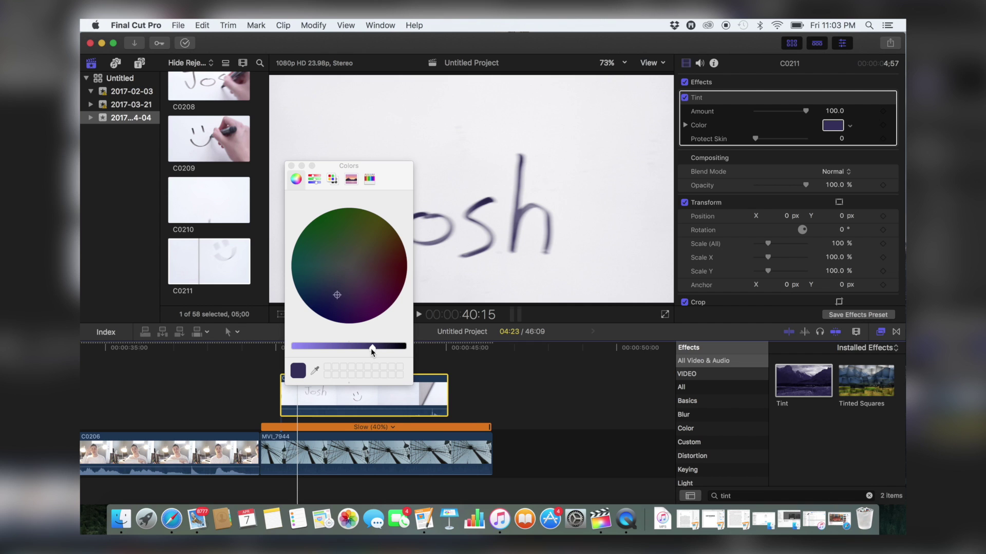
drag(372, 349, 407, 351)
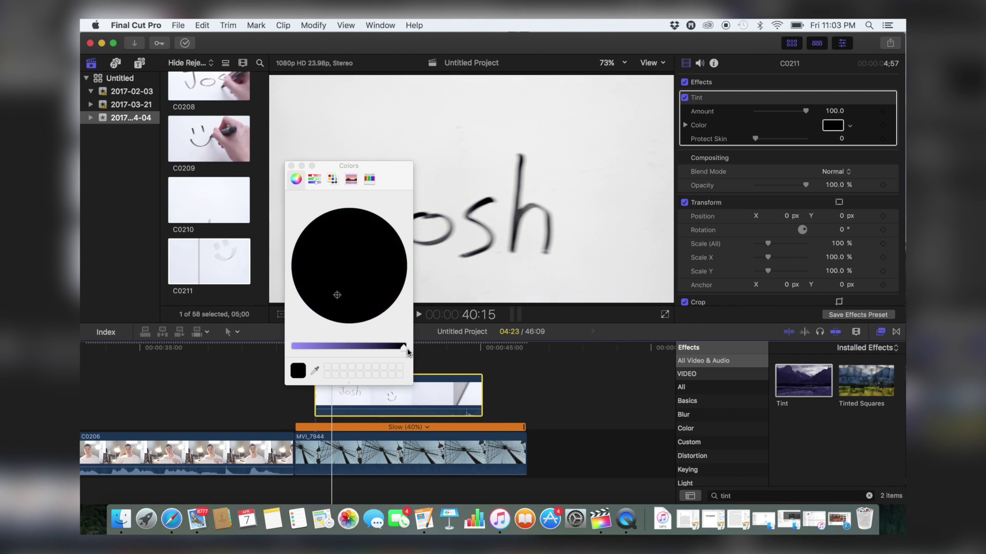
click(291, 166)
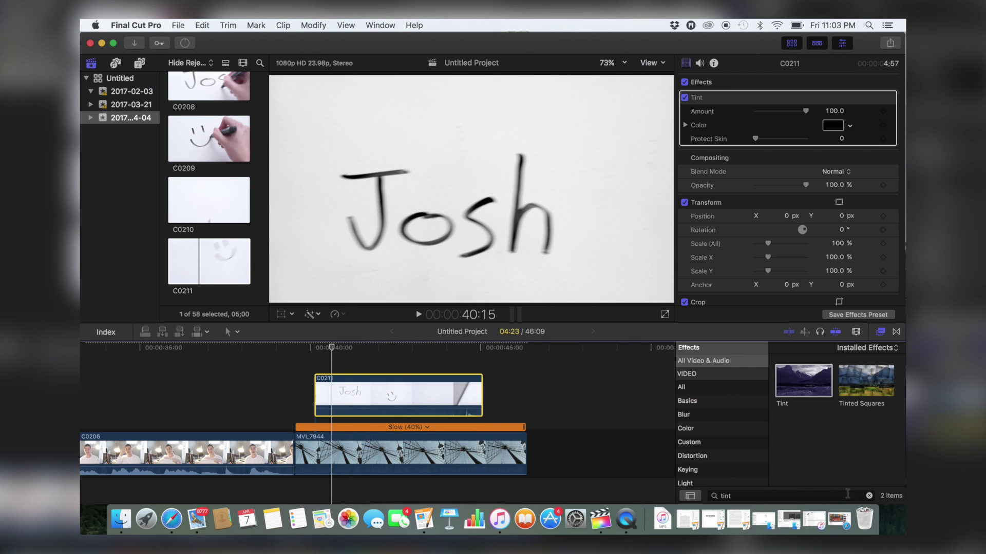
click(869, 495)
Apply a Luma Keyer to C0211 and switch its View to Matte.
key(space)
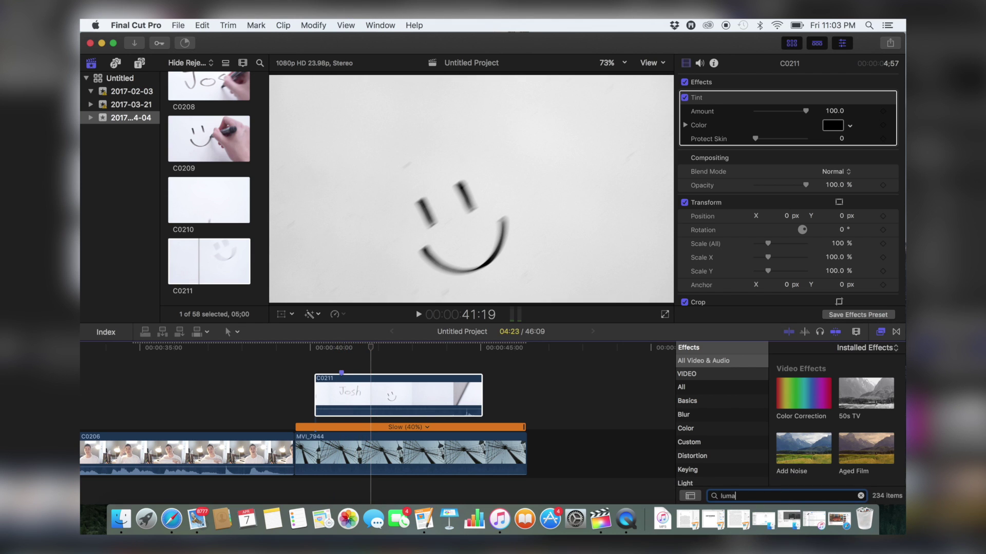
drag(806, 382, 393, 386)
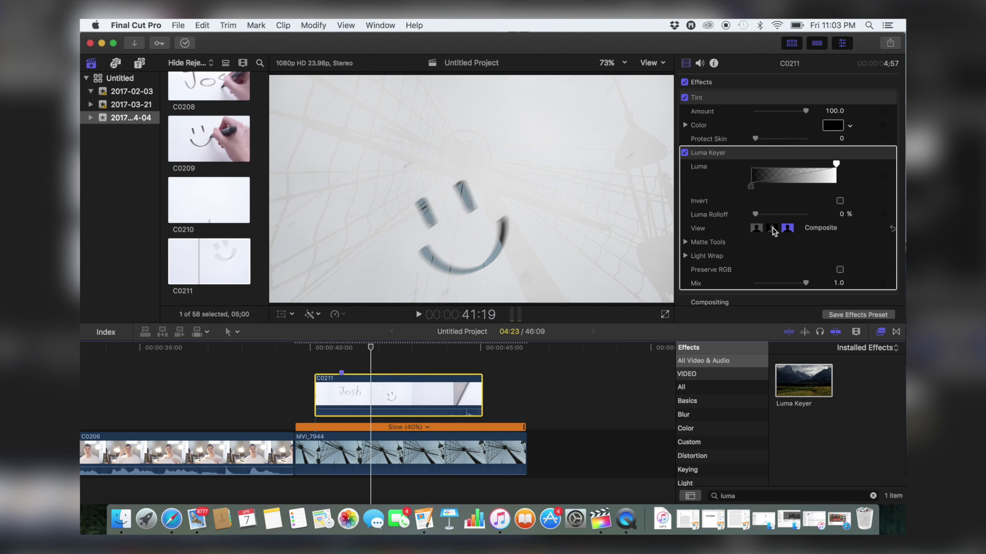
click(773, 229)
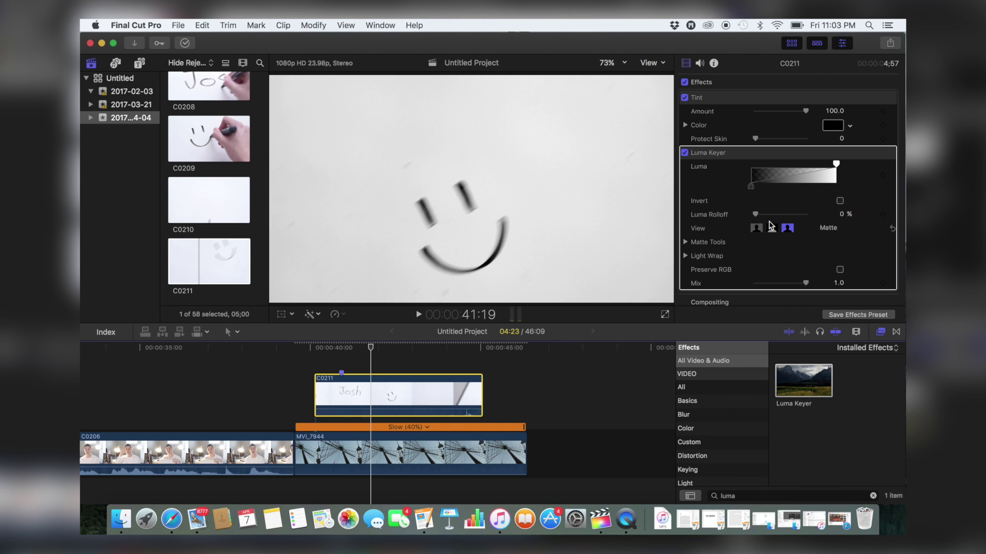
drag(371, 350, 342, 352)
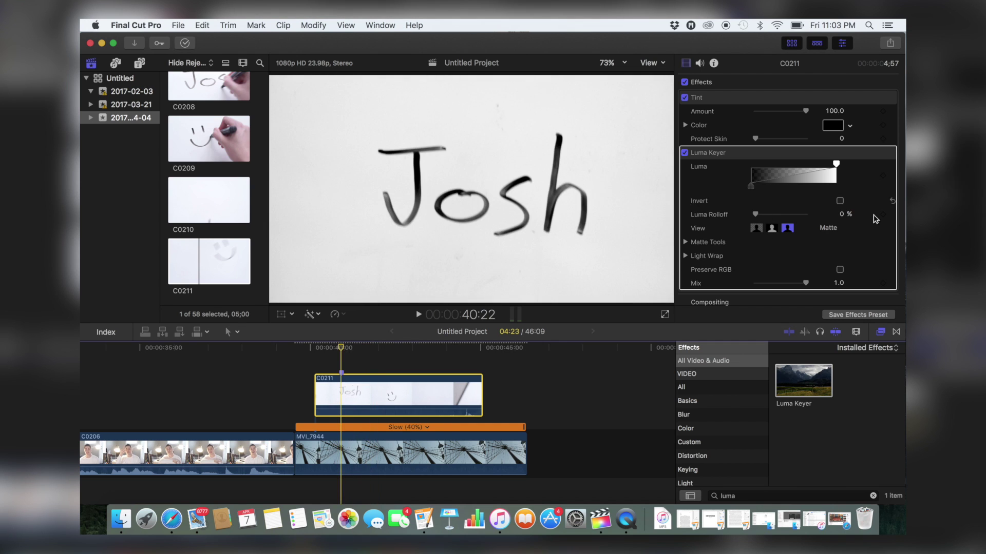
Set the Matte Tools Levels to 0.32, 1.0 and 0.8 for a pure white background.
scroll(790, 276, down, 2)
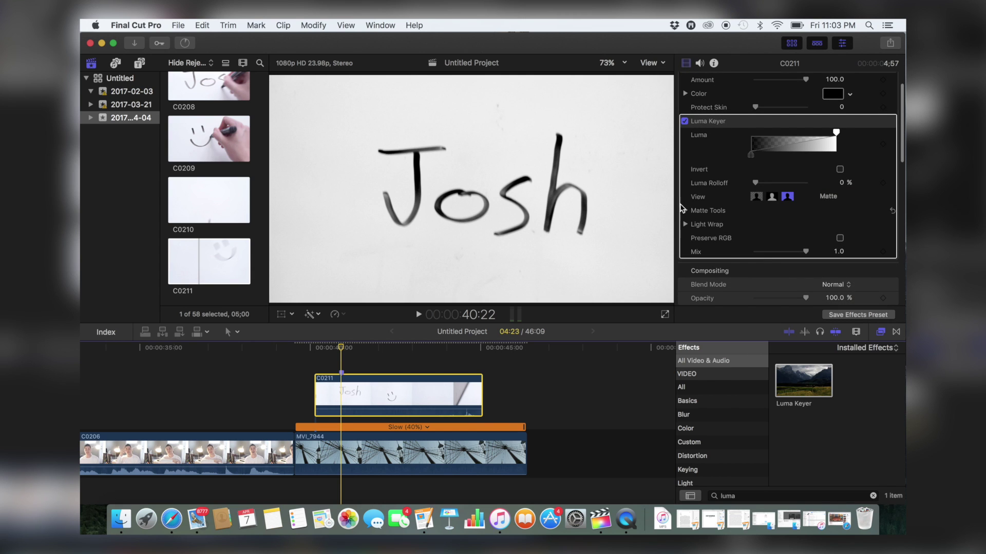
click(686, 211)
scroll(755, 234, down, 2)
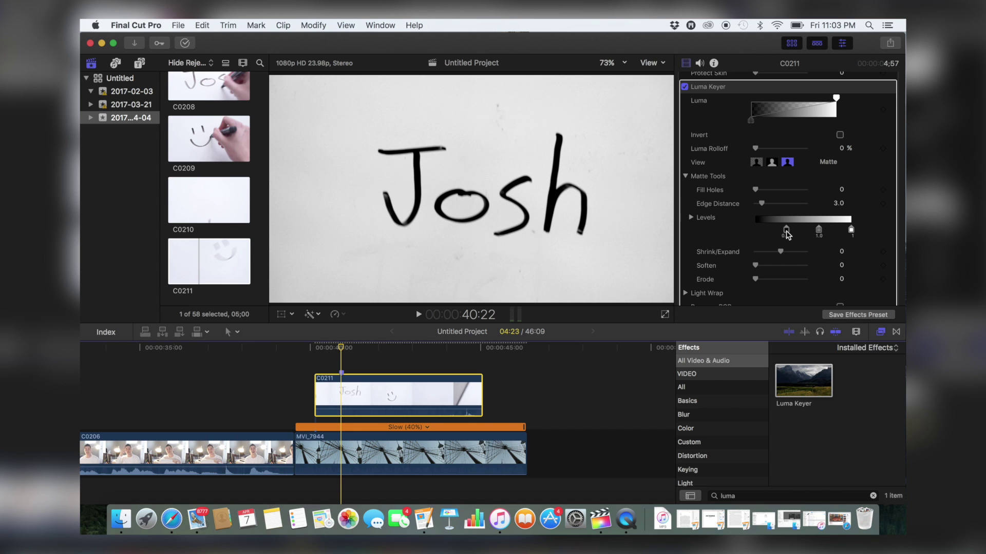
drag(851, 231, 833, 233)
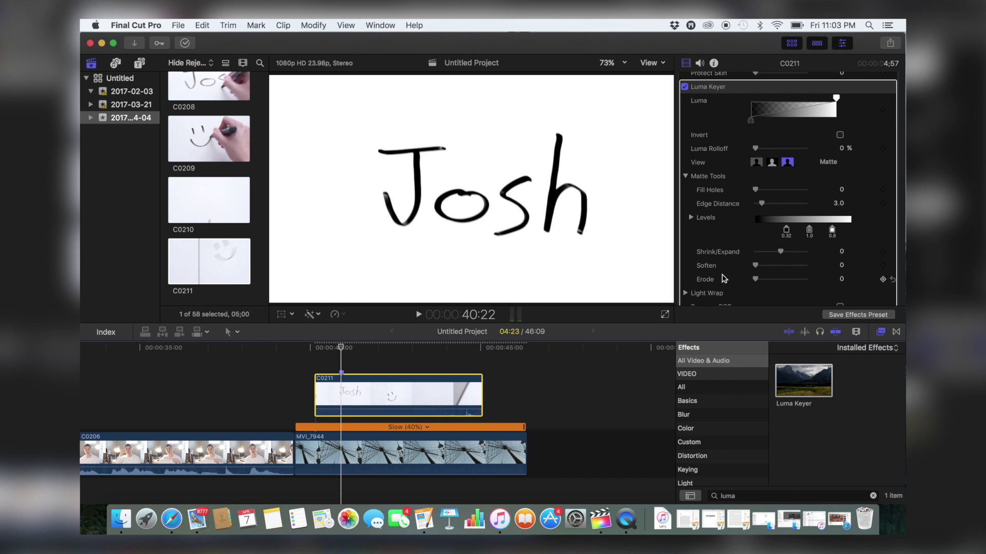
scroll(735, 268, down, 3)
scroll(735, 266, up, 2)
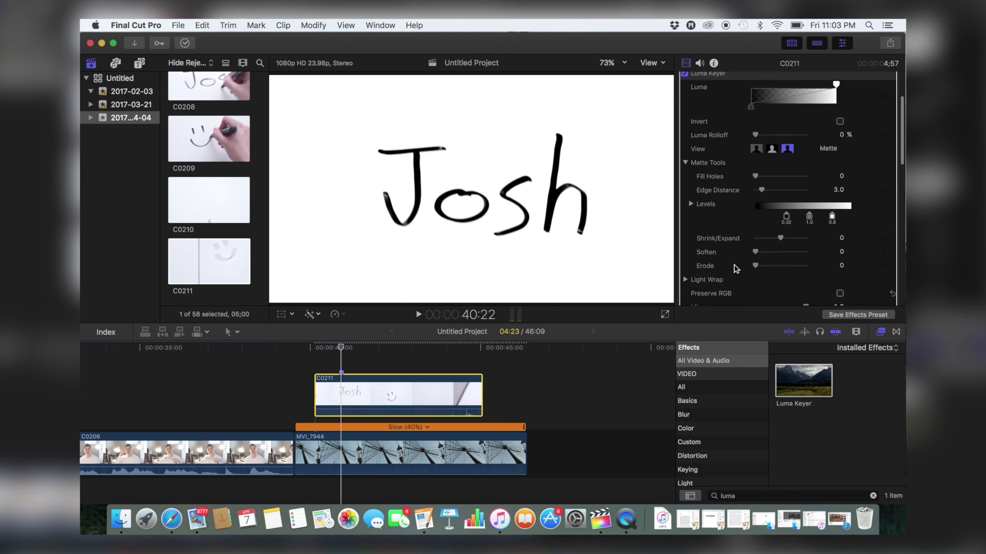
scroll(741, 205, up, 3)
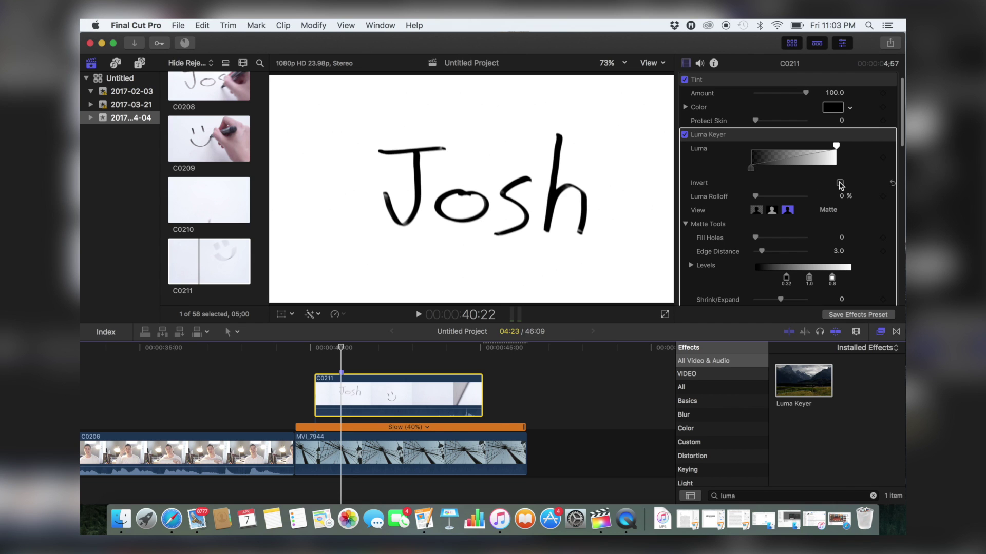
Invert the Luma Keyer, set C0211's blend mode to Screen, and start trimming its end.
click(840, 182)
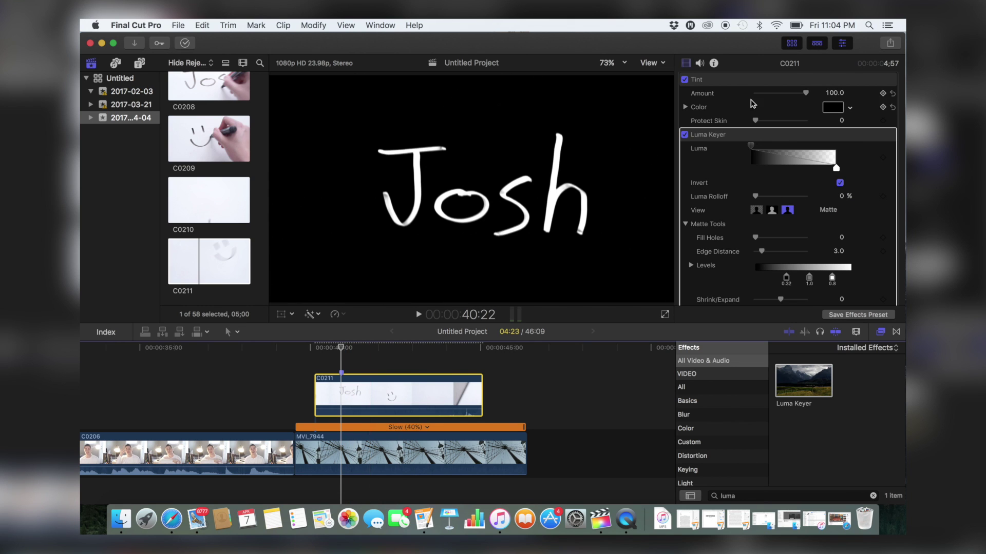
scroll(752, 103, up, 2)
scroll(711, 178, down, 10)
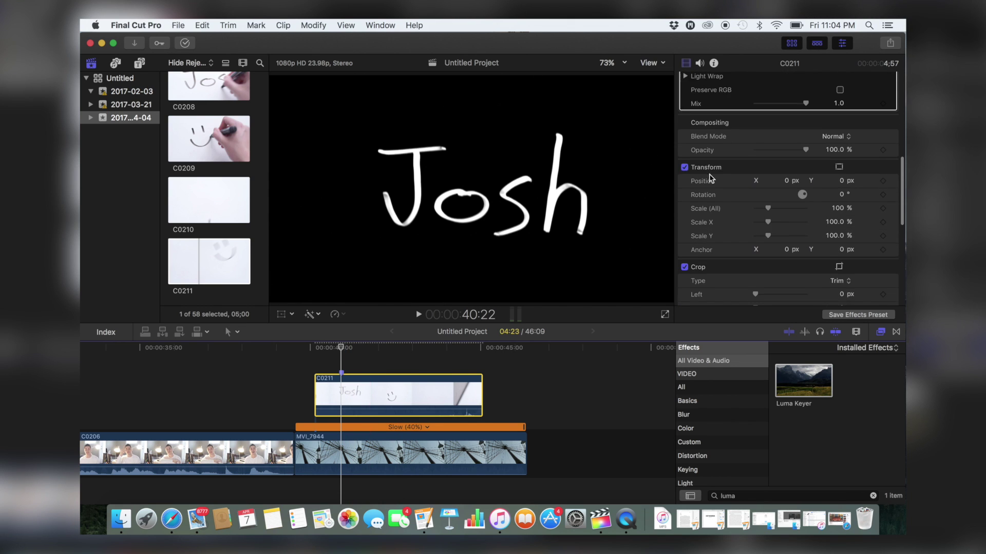
click(831, 132)
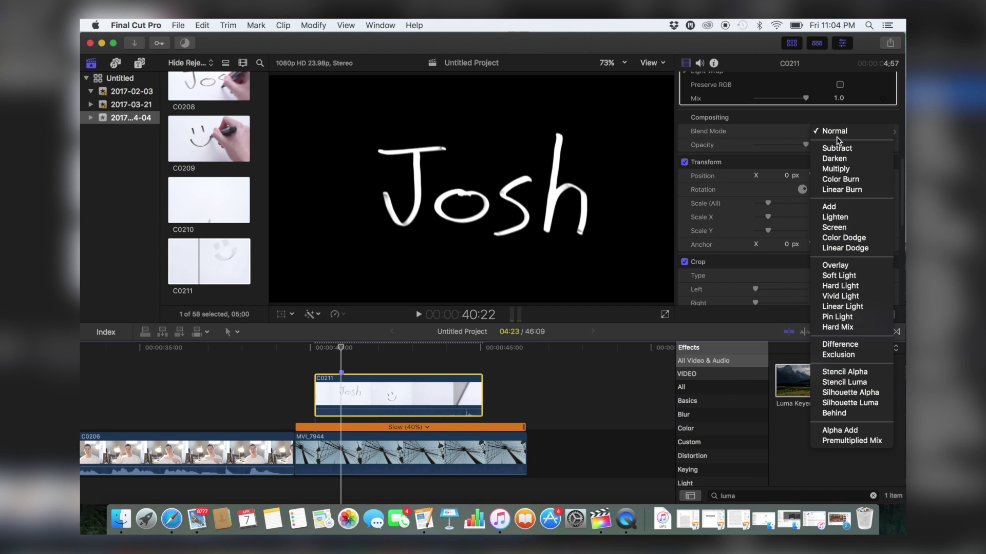
click(845, 227)
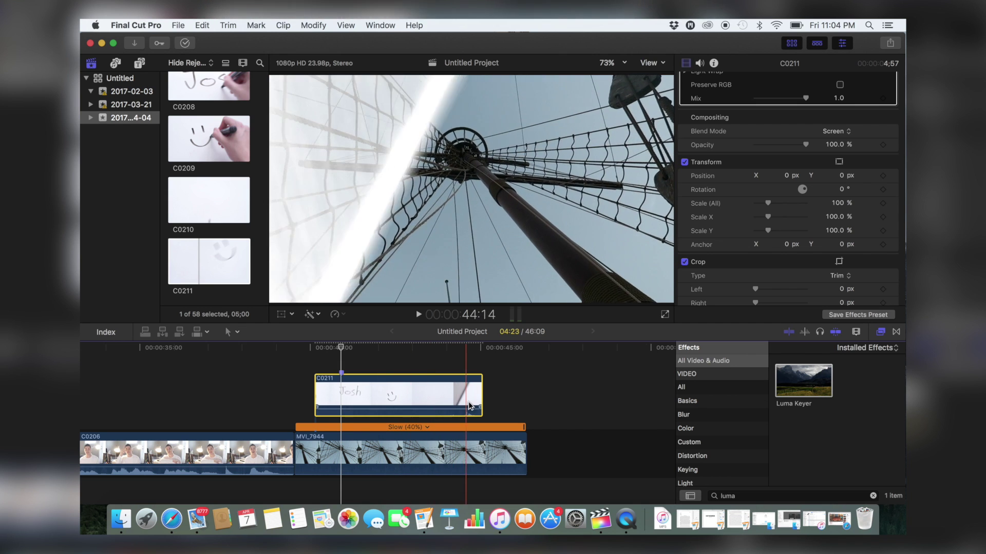
drag(481, 403, 461, 404)
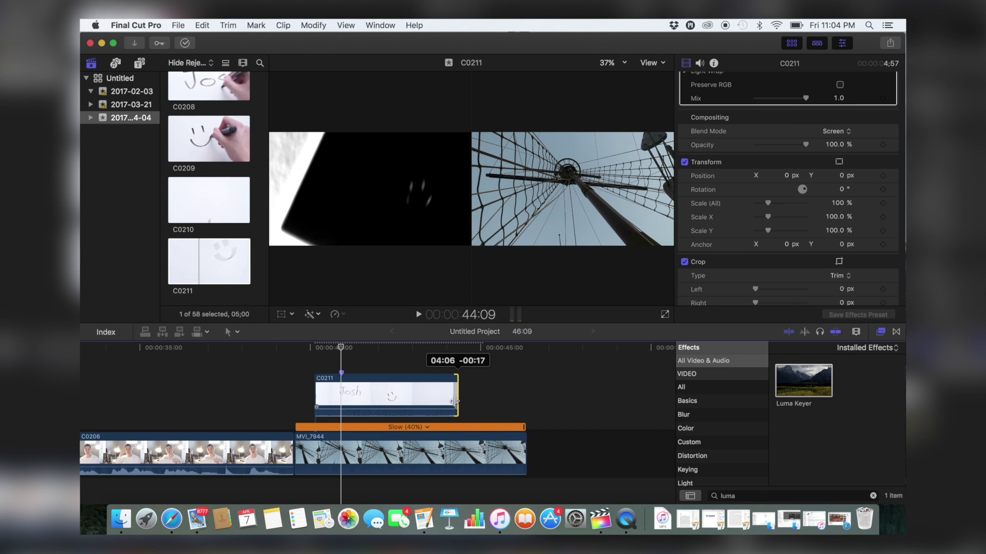
Trim 12 frames off C0211's end, slide it later, and play back the composite.
drag(420, 407, 418, 407)
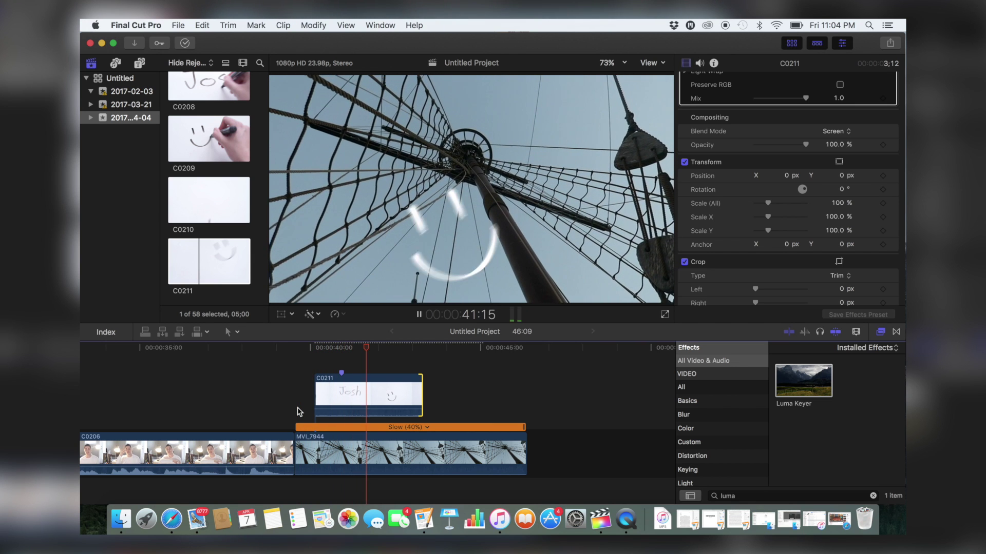
mouse_move(331, 402)
mouse_down()
mouse_move(362, 392)
mouse_move(320, 396)
mouse_move(336, 395)
mouse_up()
click(178, 264)
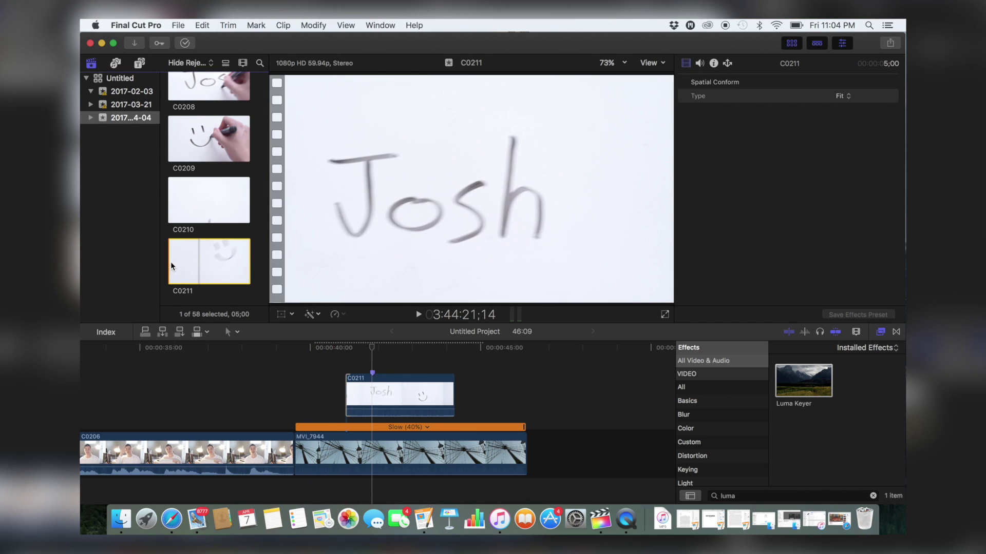
click(349, 391)
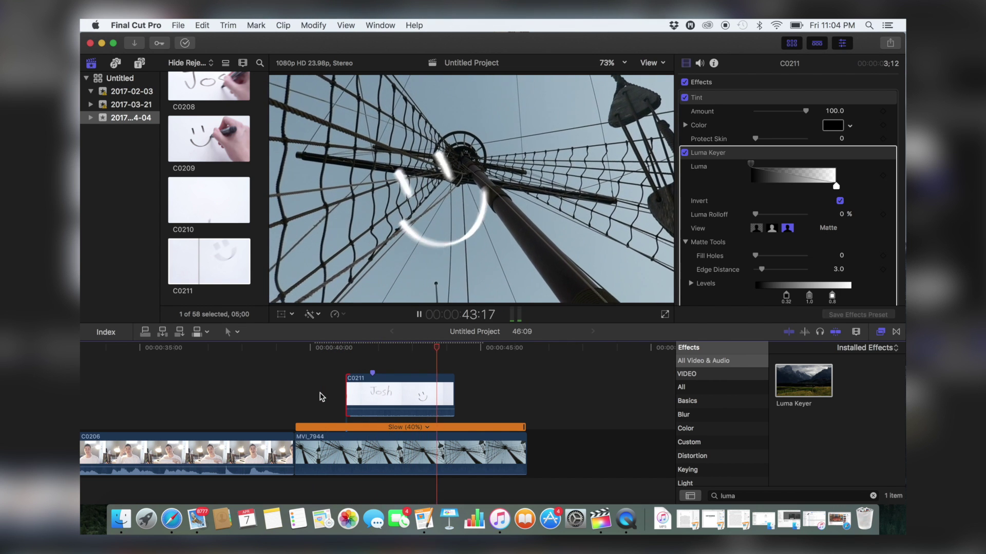
key(space)
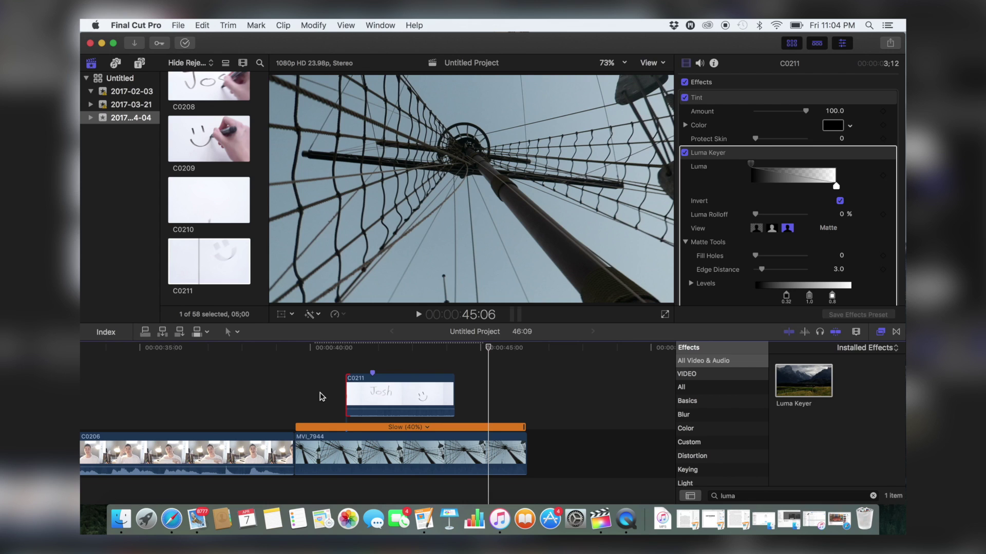